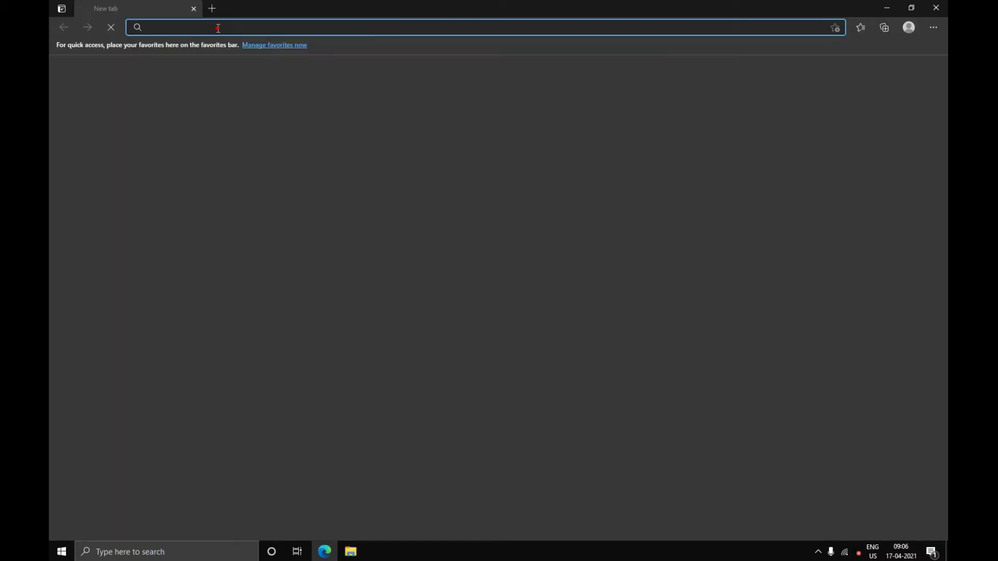
- Download the English (Global) 7.1 Beta Latest version of GameLoop from gameloop.mobi
left_click(218, 28)
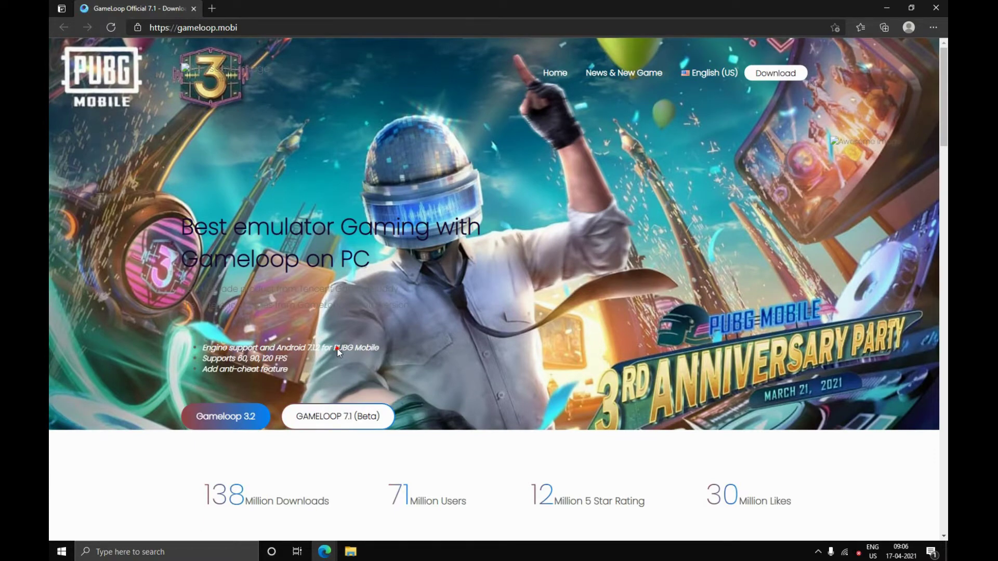
scroll(345, 374, "down", 2)
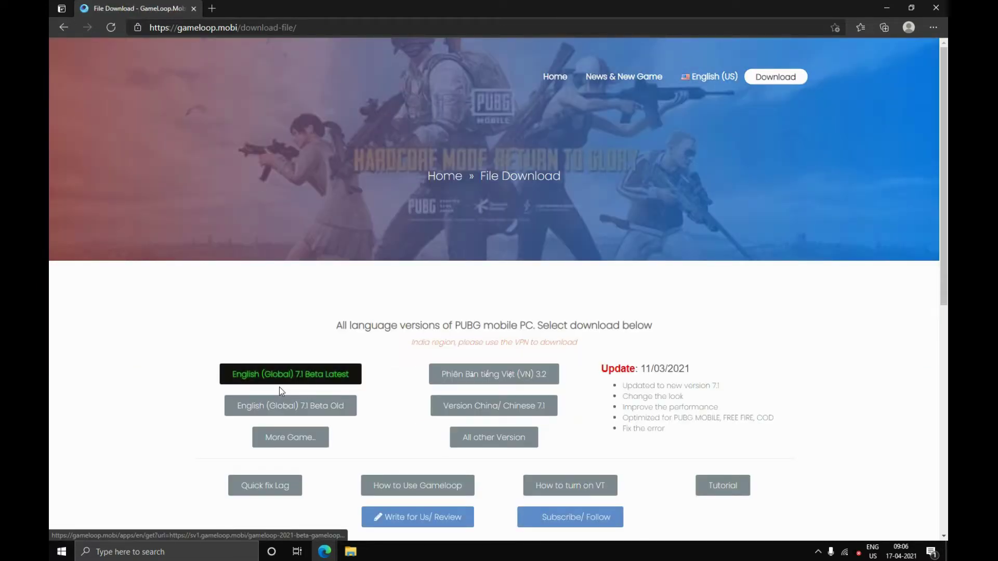
left_click(279, 387)
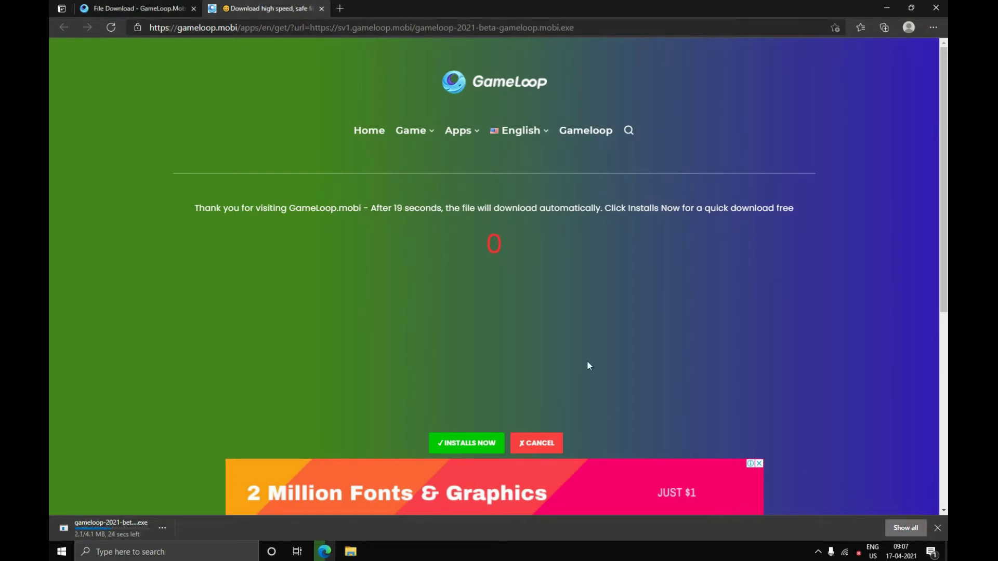
- Open the browser's list of downloaded files and close the two GameLoop website tabs
key("ctrl+j")
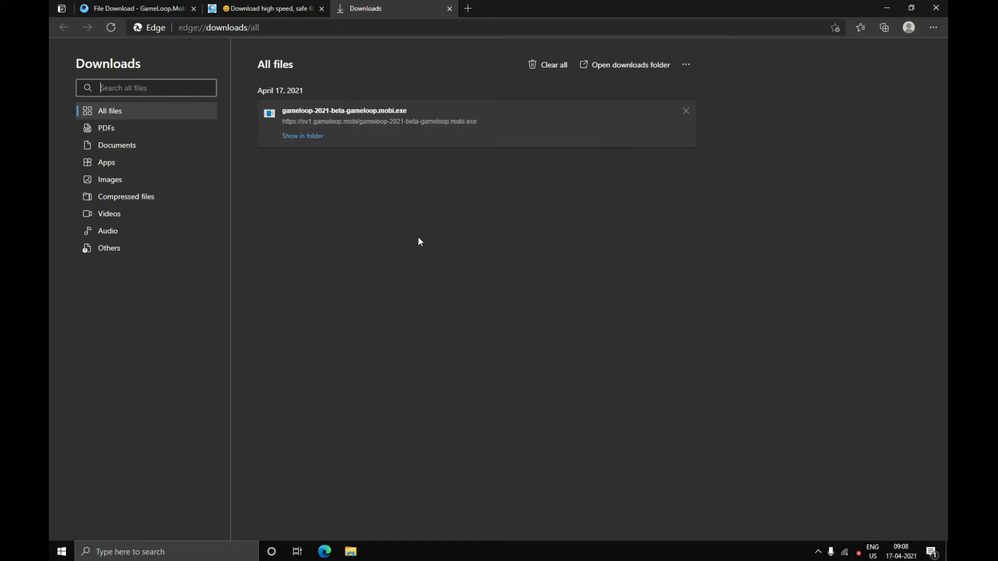
left_click(193, 8)
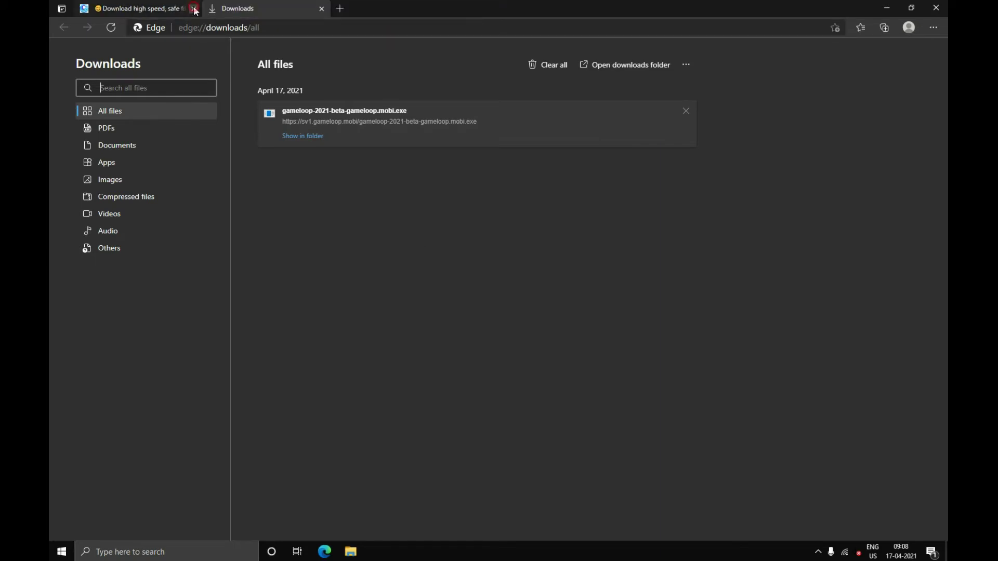
left_click(194, 8)
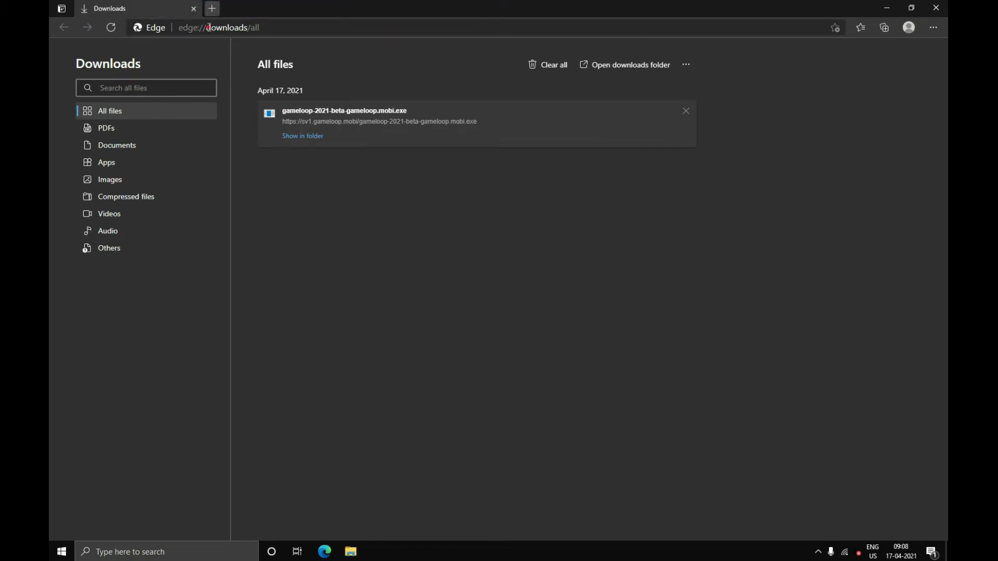
- Search the web for "protonvpn"
left_click(208, 27)
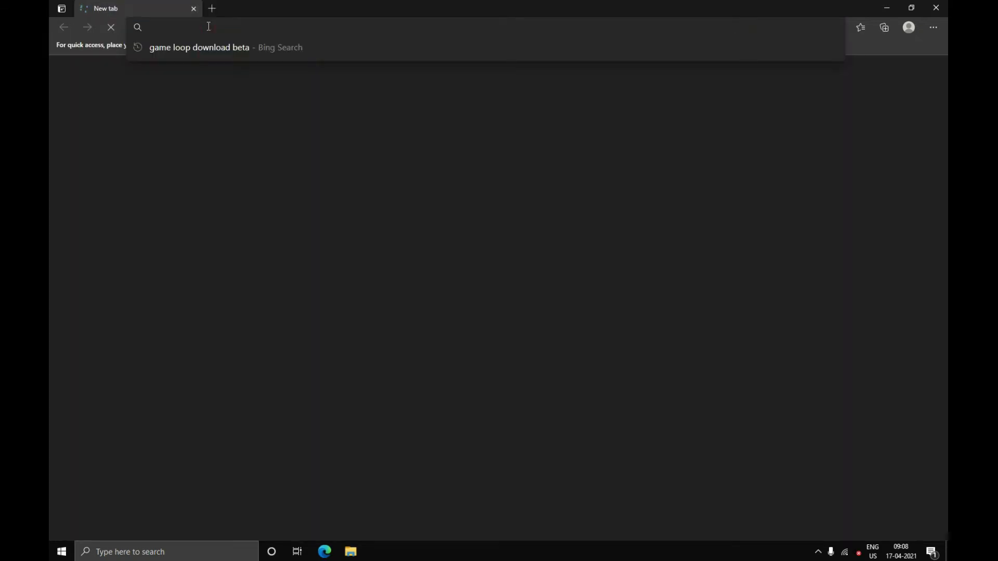
type("prot")
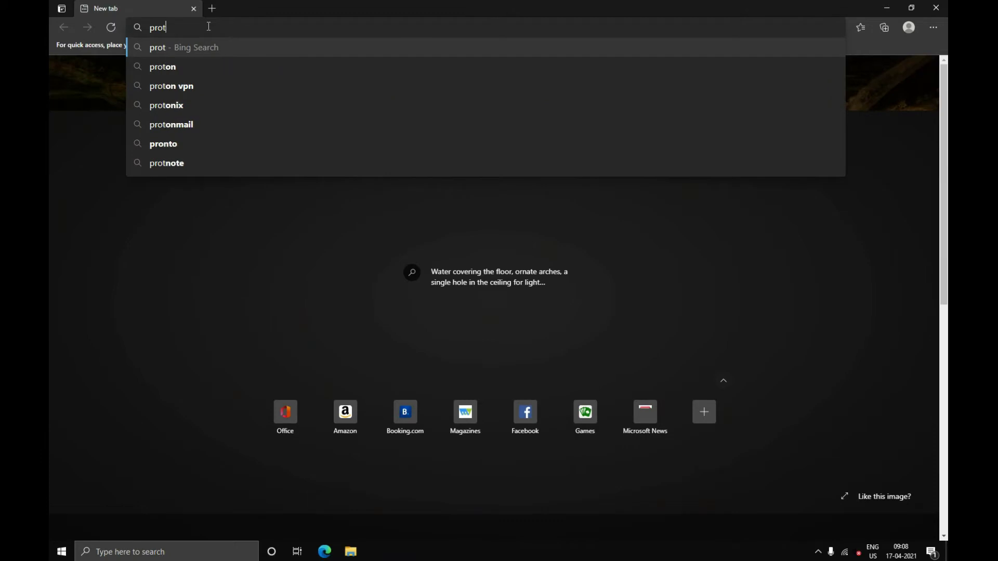
key("Down")
key("Down")
key("Up")
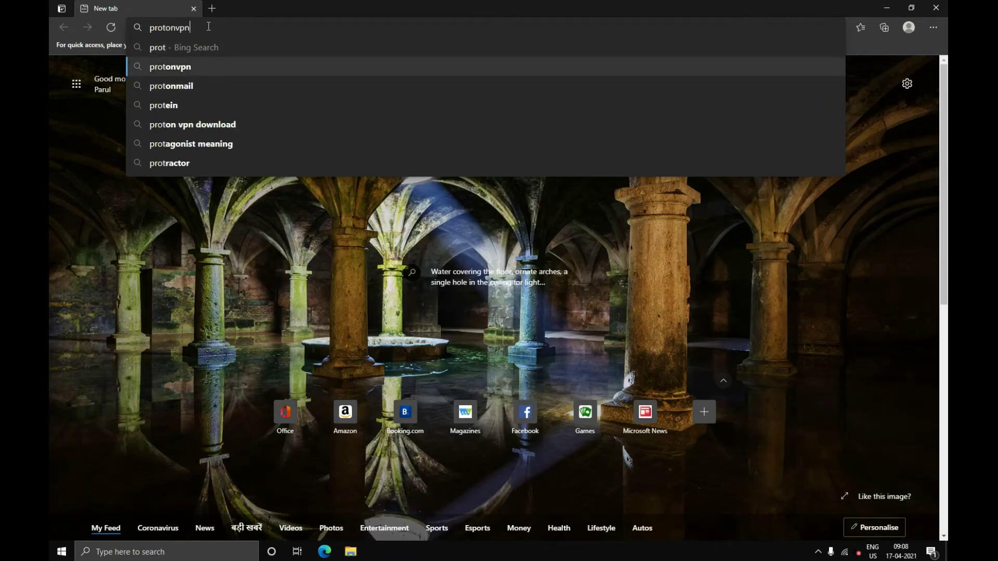
key("Return")
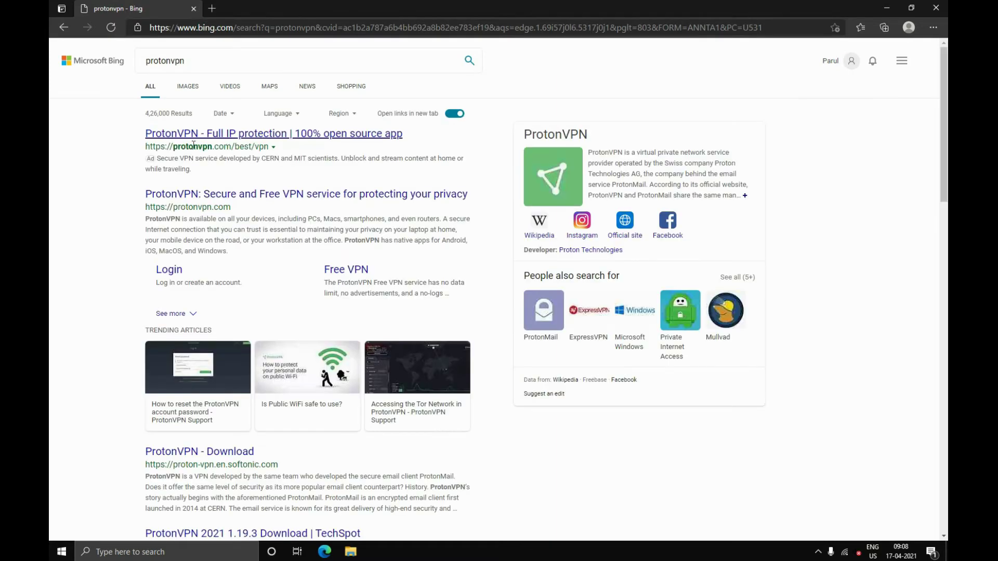
- Open the ProtonVPN website from the search results and get the Free plan for Windows
left_click(251, 134)
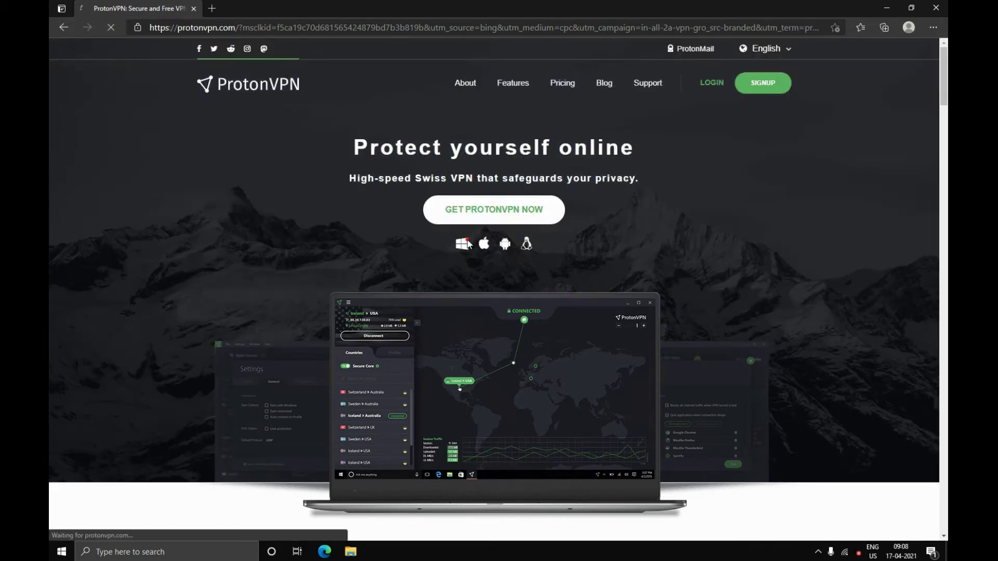
left_click(466, 243)
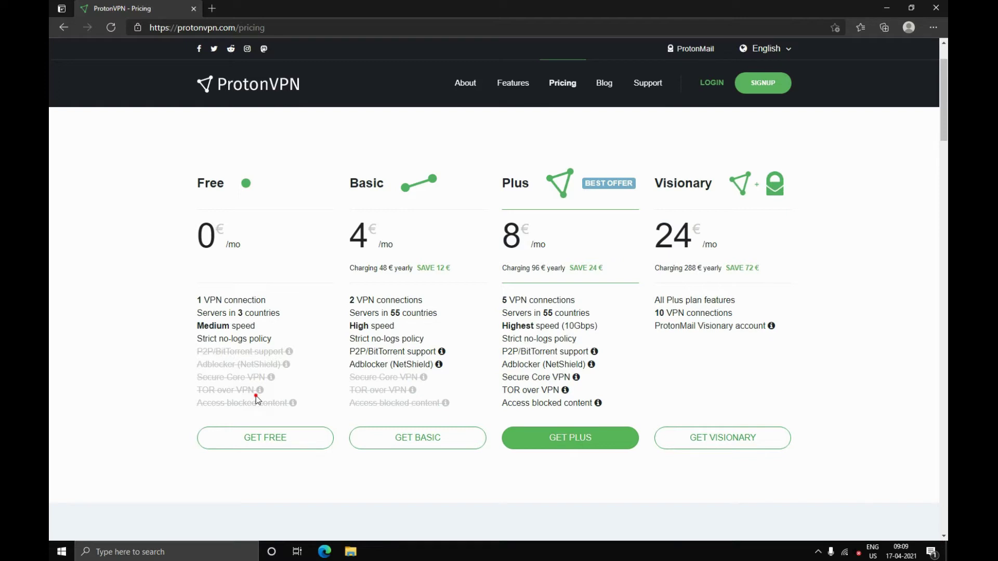
left_click(263, 438)
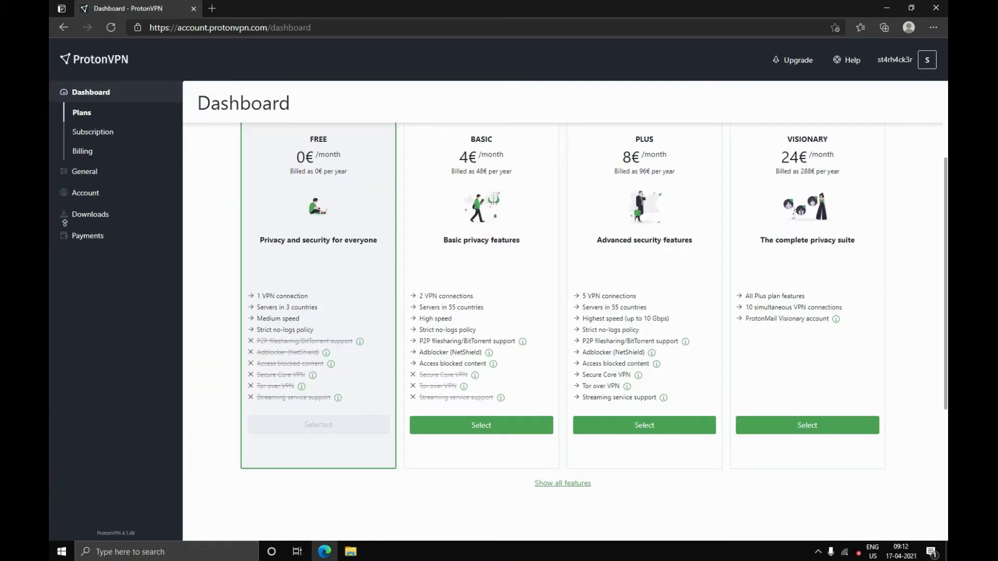
- Download the Windows client of ProtonVPN through the account's downloads page
scroll(64, 223, "up", 2)
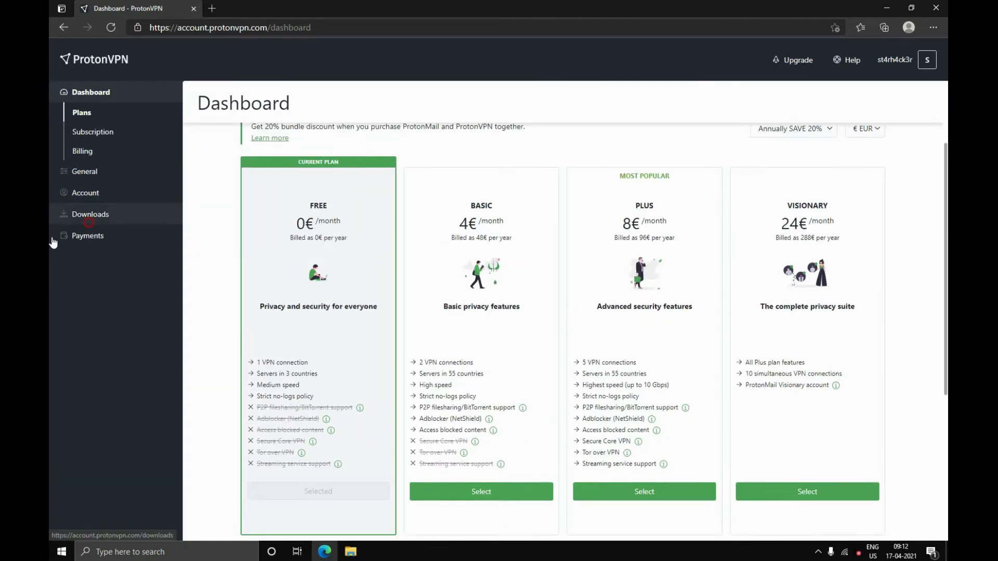
left_click(72, 215)
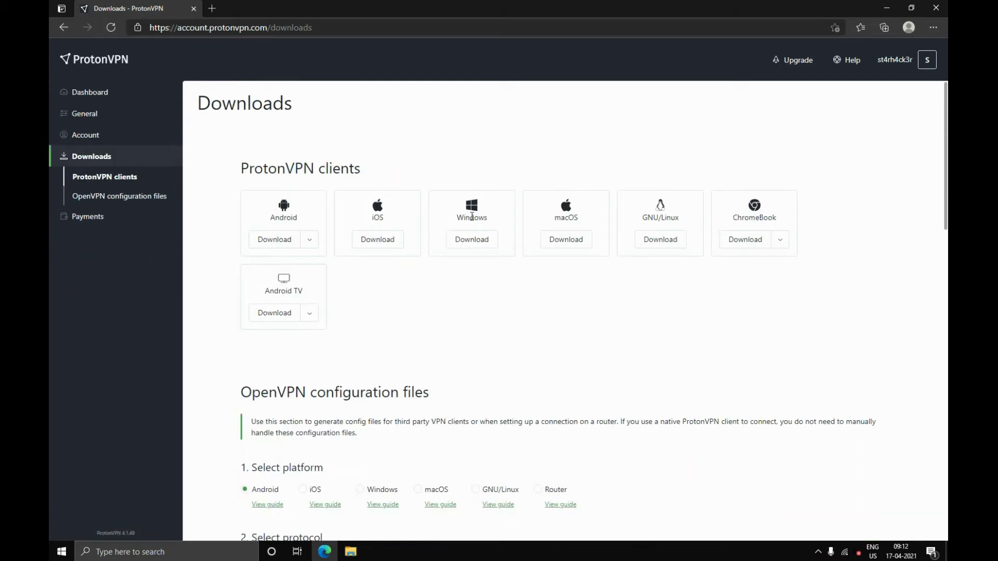
left_click(474, 239)
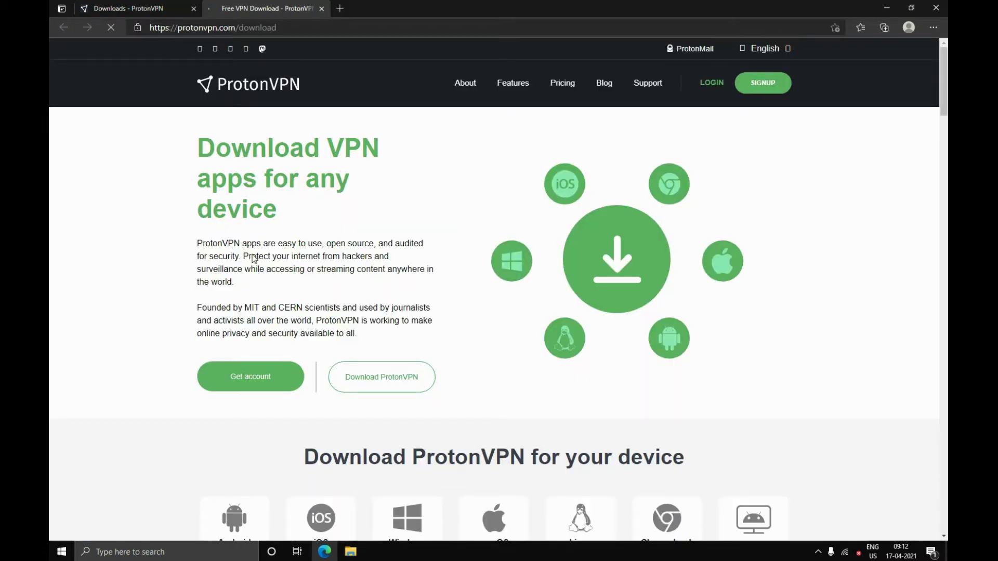
left_click(367, 378)
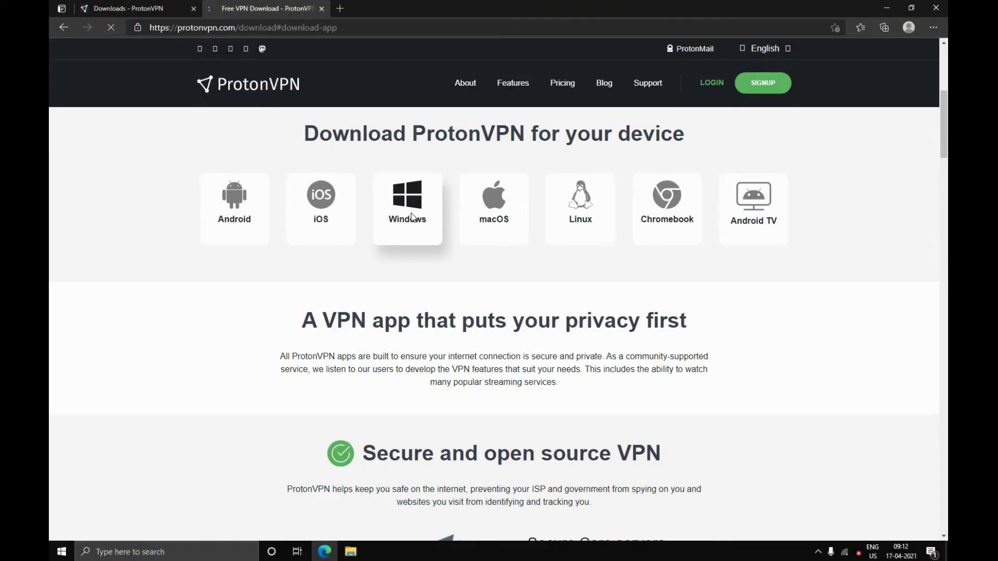
left_click(413, 217)
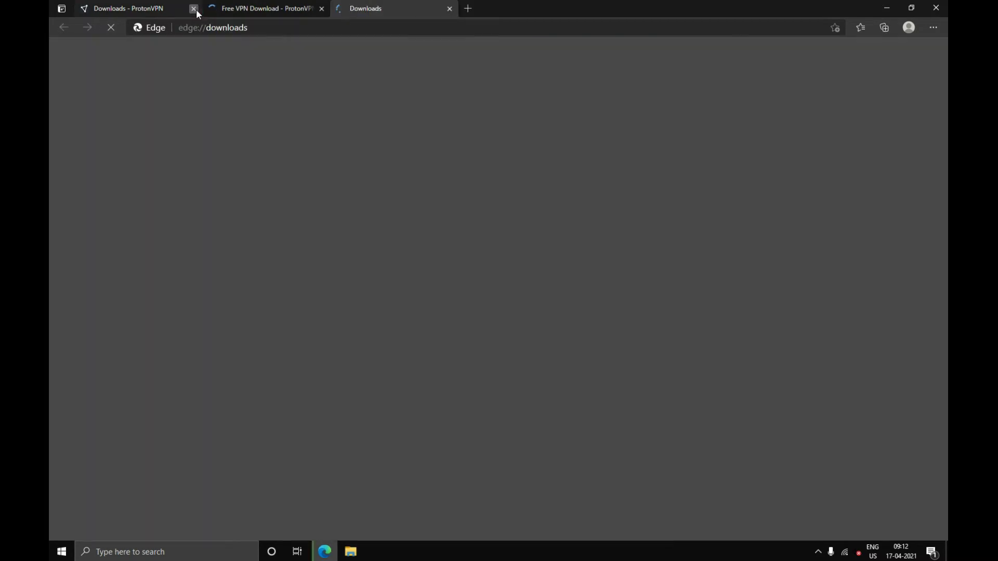
- Close the two ProtonVPN website tabs and the browser window
left_click(194, 9)
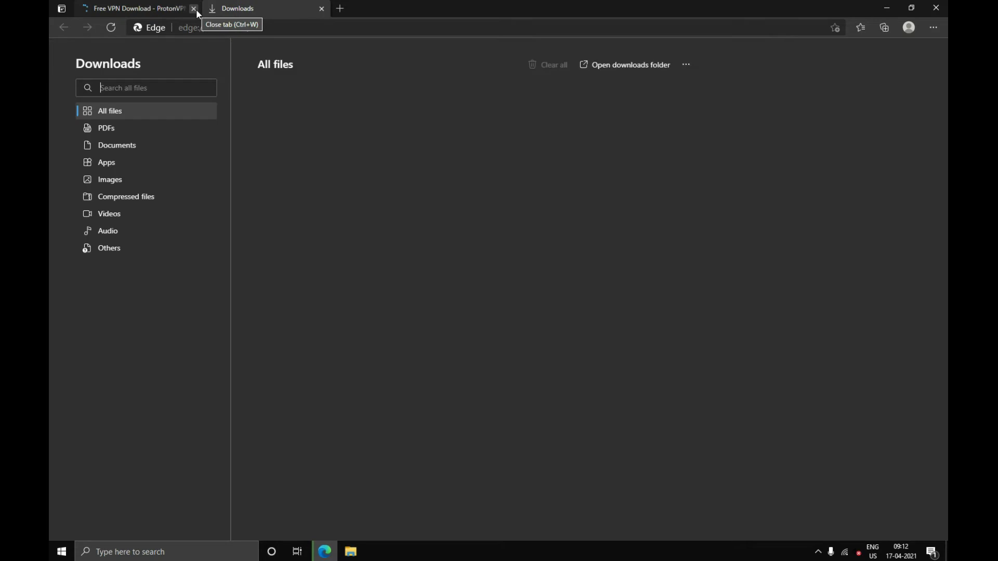
left_click(196, 10)
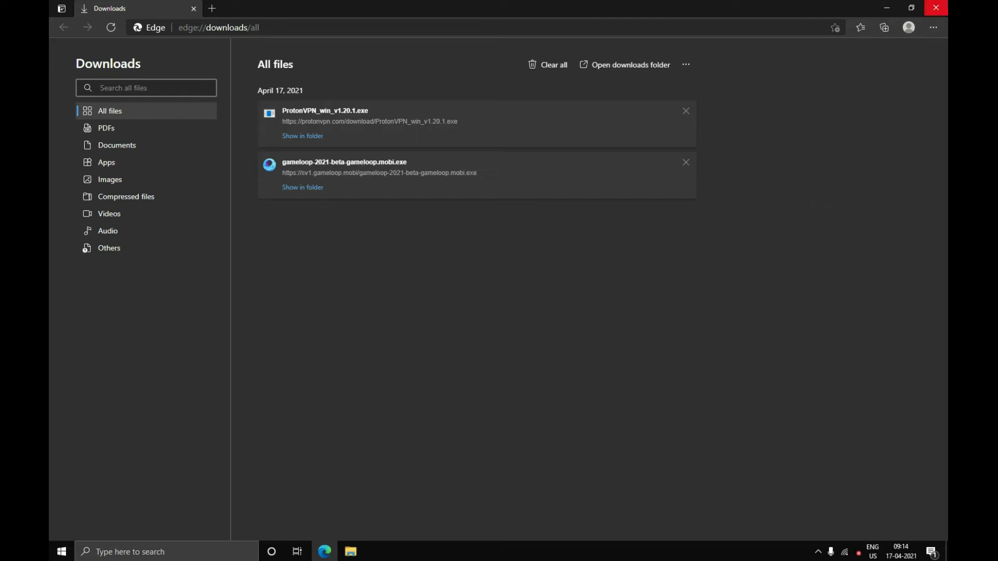
left_click(936, 7)
- Refresh the desktop and launch the ProtonVPN_win_v1.20.1 installer from the Downloads folder
right_click(475, 174)
left_click(488, 208)
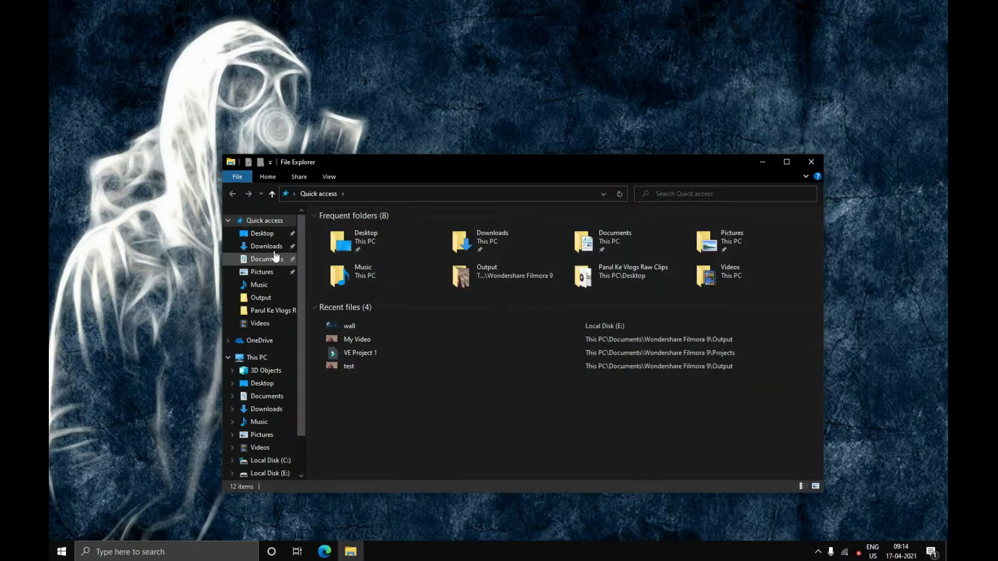
left_click(275, 249)
left_click(348, 243)
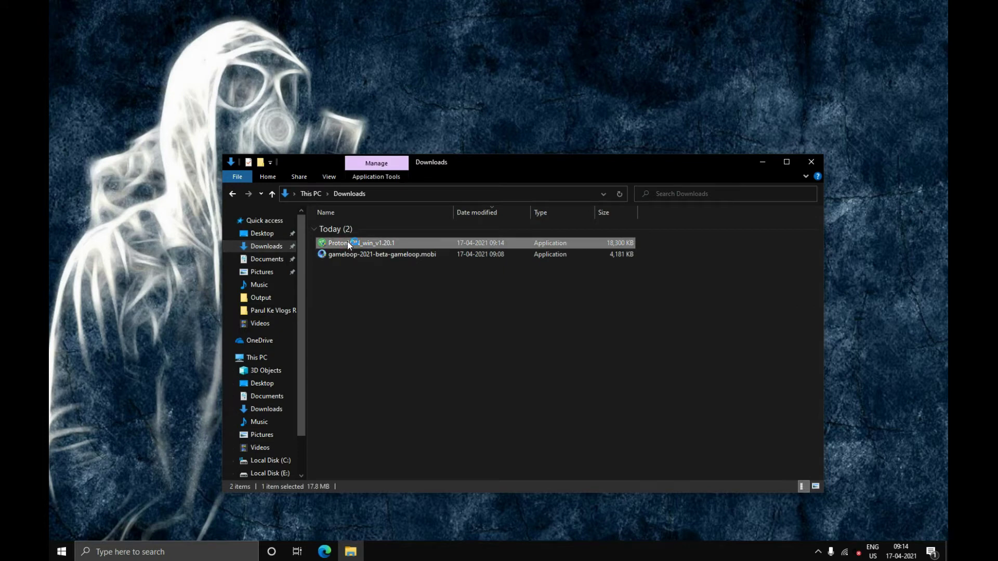
double_click(348, 240)
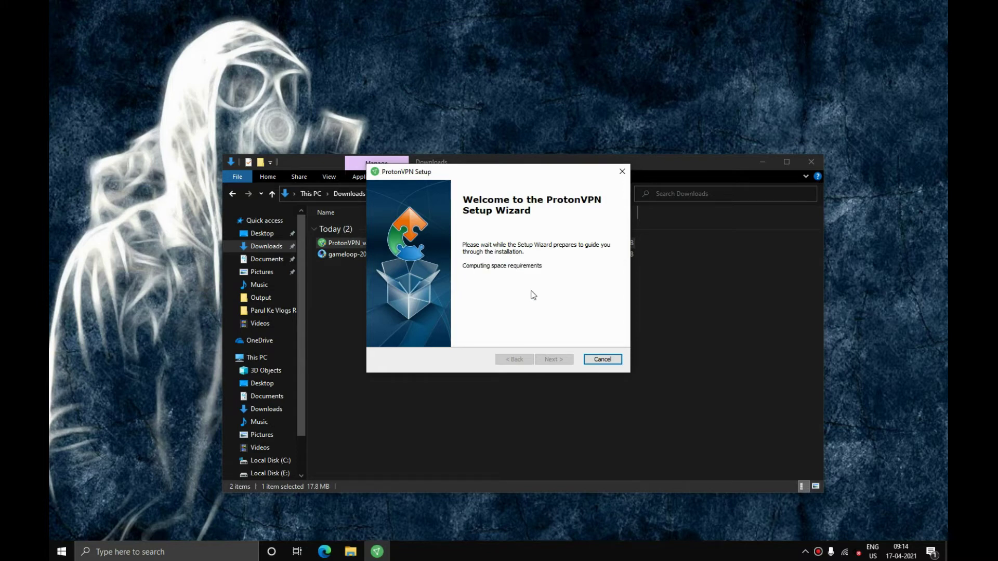
- Install ProtonVPN in the default folder C:\Program Files (x86)\Proton Technologies\ProtonVPN\
left_click(554, 360)
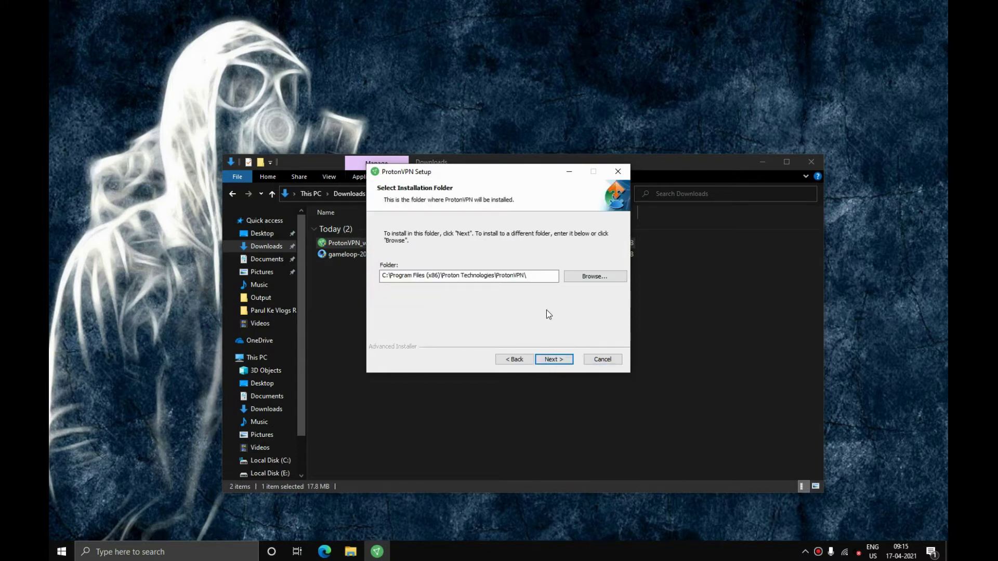
left_click(552, 360)
left_click(552, 359)
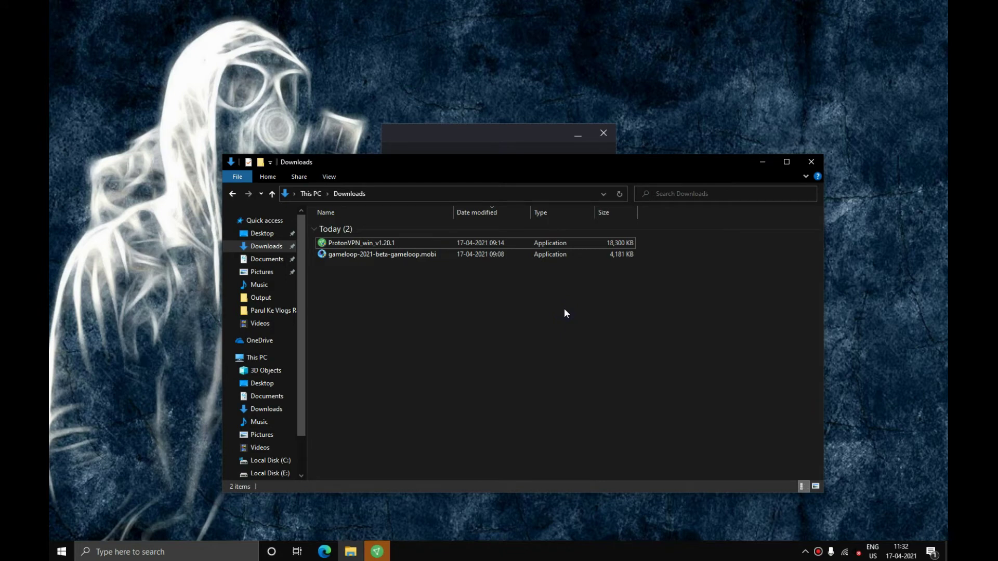
- Switch to ProtonVPN, skip the welcome tour and connect to the United States server US-FREE#2
left_click(385, 544)
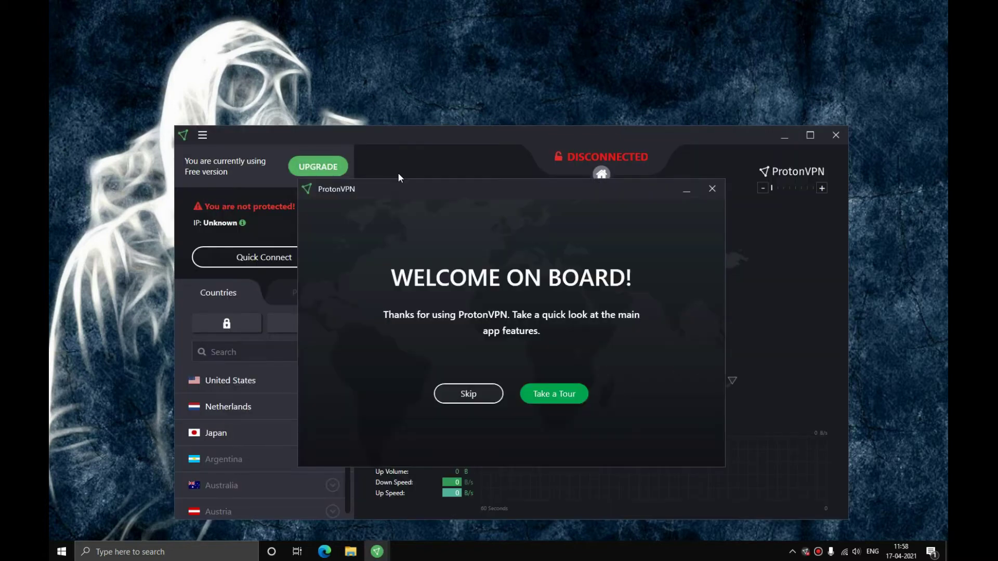
left_click(468, 395)
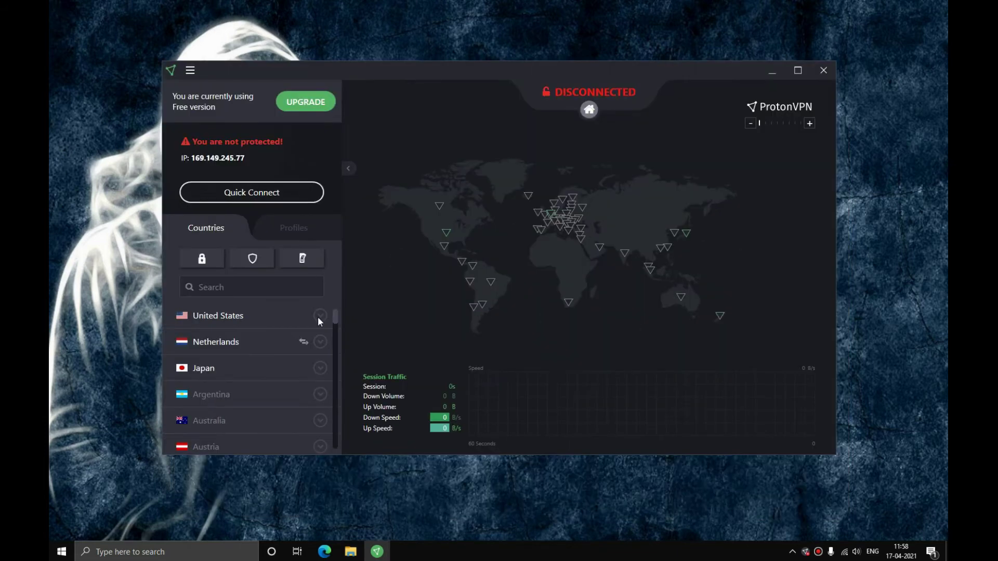
mouse_move(312, 322)
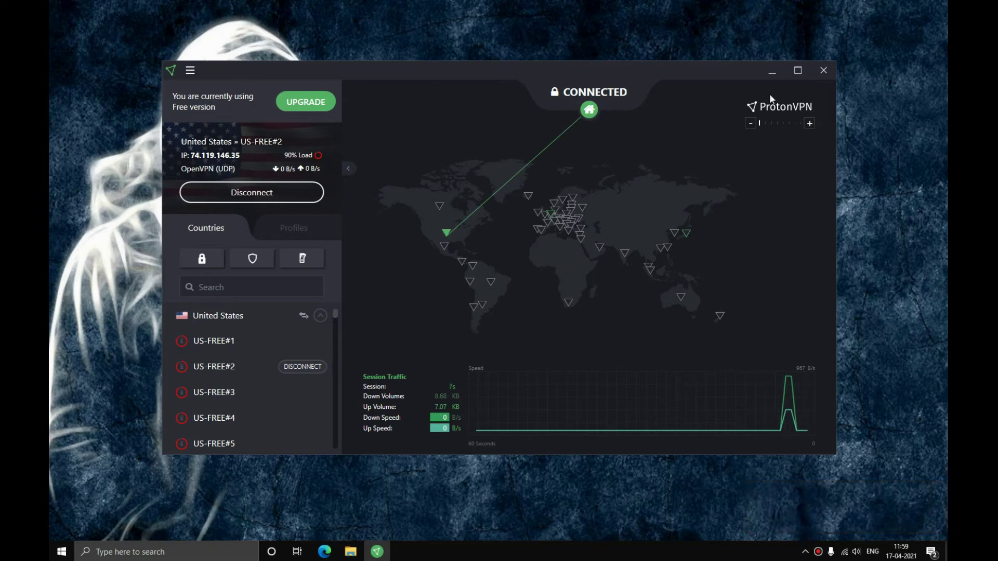
- Minimize the ProtonVPN window and refresh the desktop
key("super+d")
right_click(388, 284)
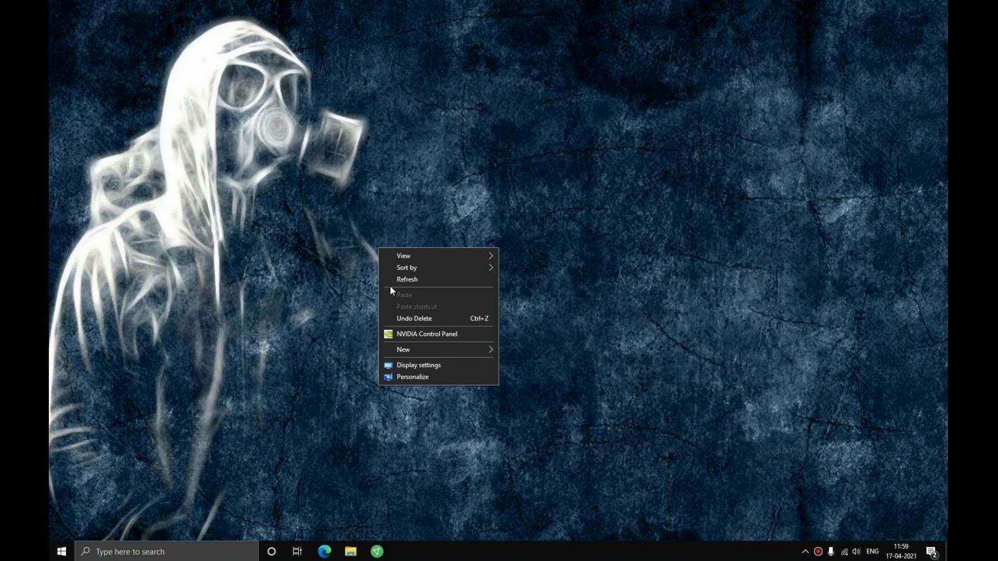
left_click(388, 280)
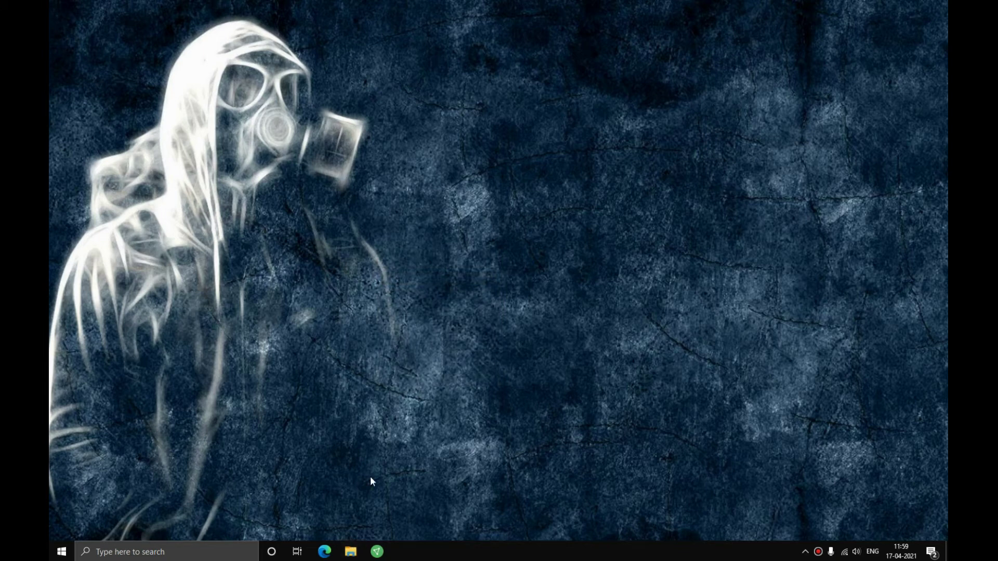
- Run the gameloop-2021-beta-gameloop.mobi installer from the Downloads folder and start the GameLoop installation
key("super+e")
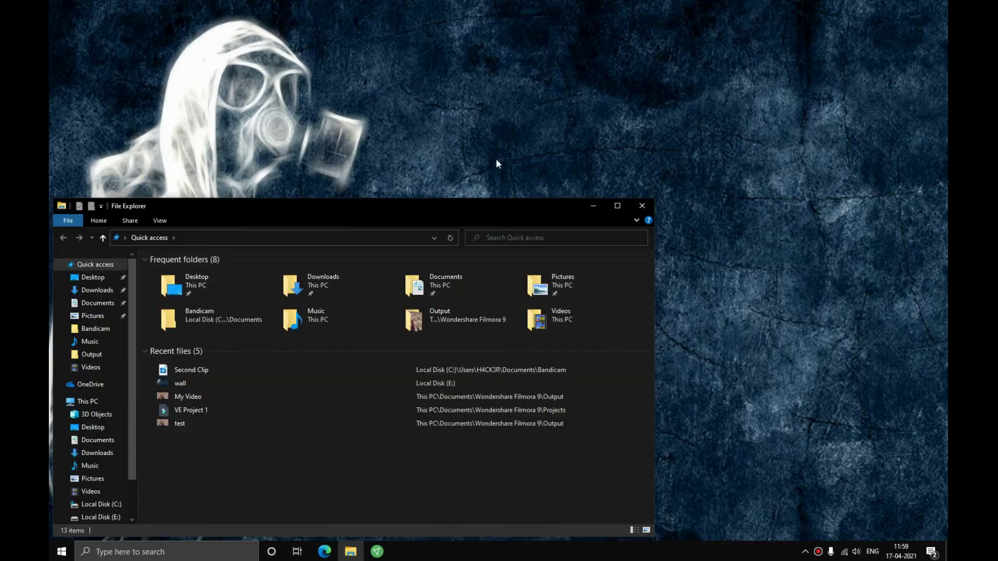
left_click_drag(336, 213, 462, 140)
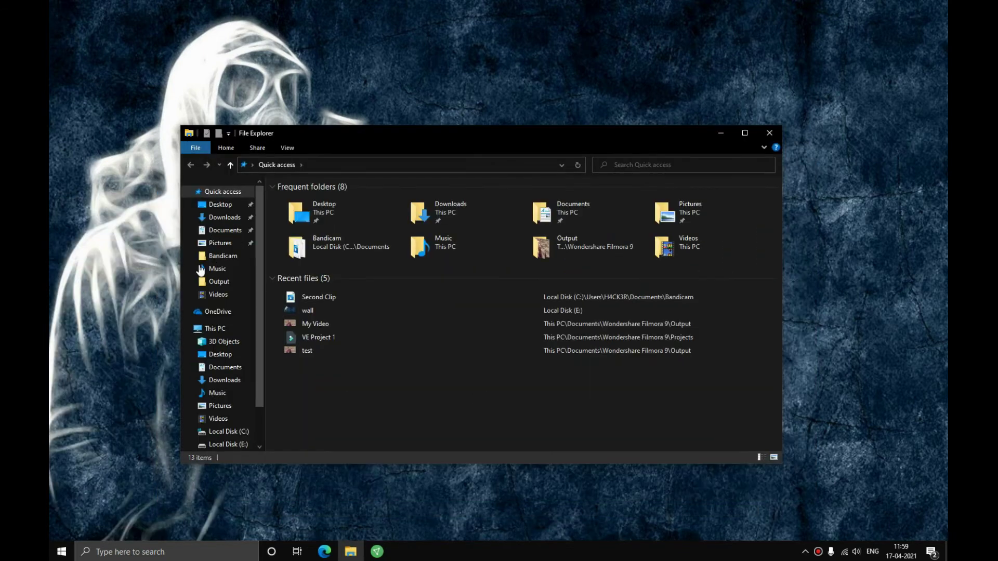
left_click(224, 217)
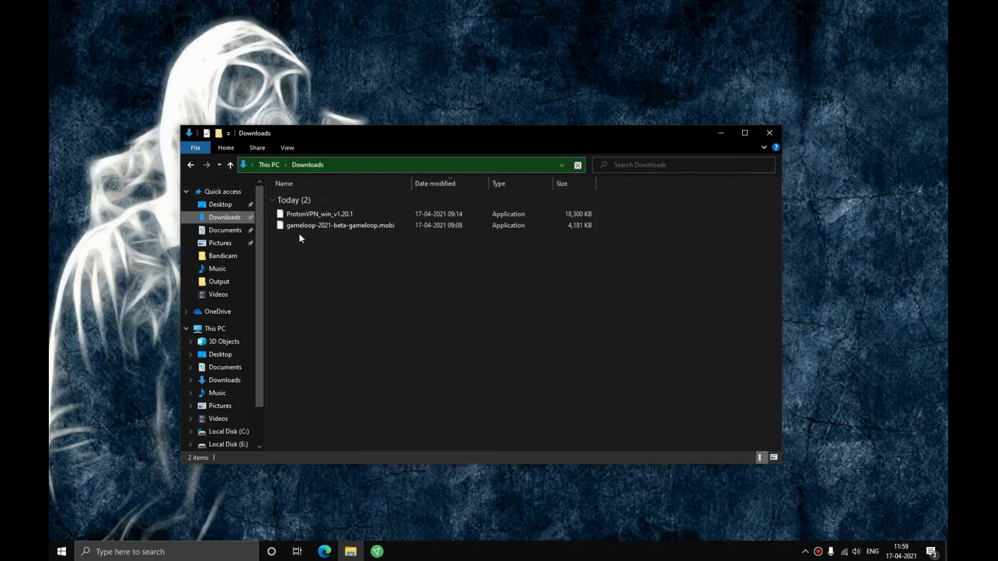
left_click(303, 227)
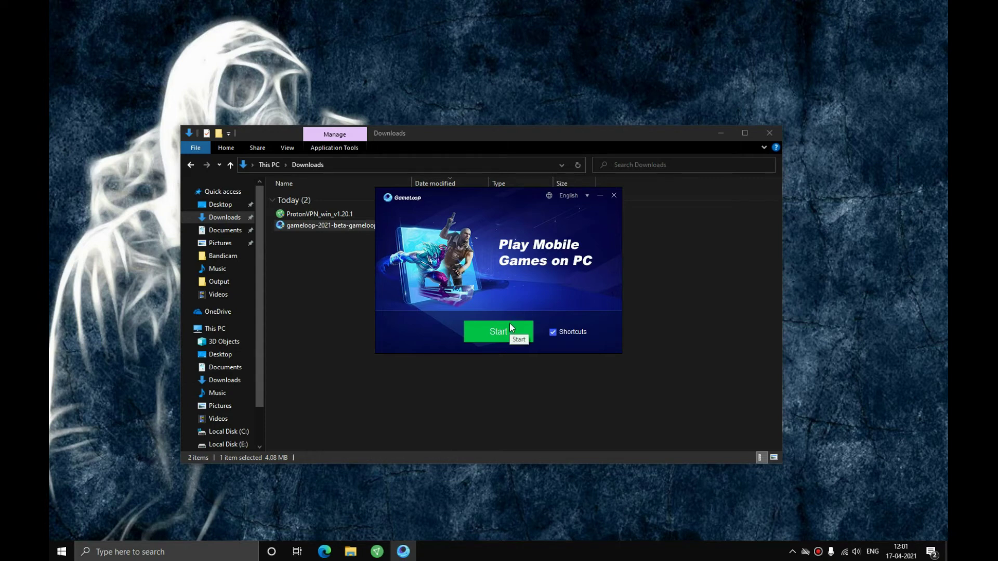
left_click(510, 327)
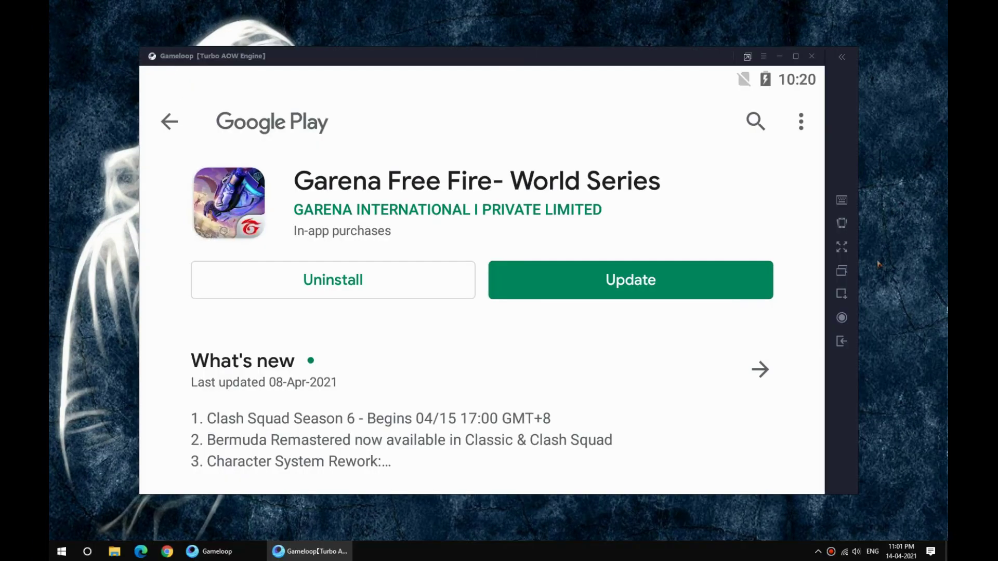
- Start the update of Garena Free Fire- World Series from its Google Play page
scroll(511, 357, "down", 3)
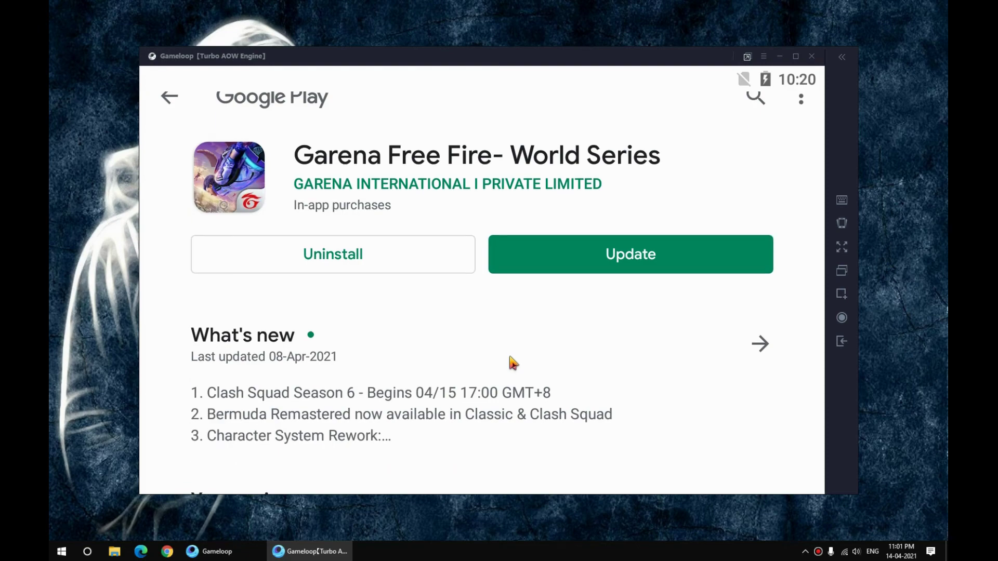
scroll(511, 361, "up", 3)
left_click(606, 294)
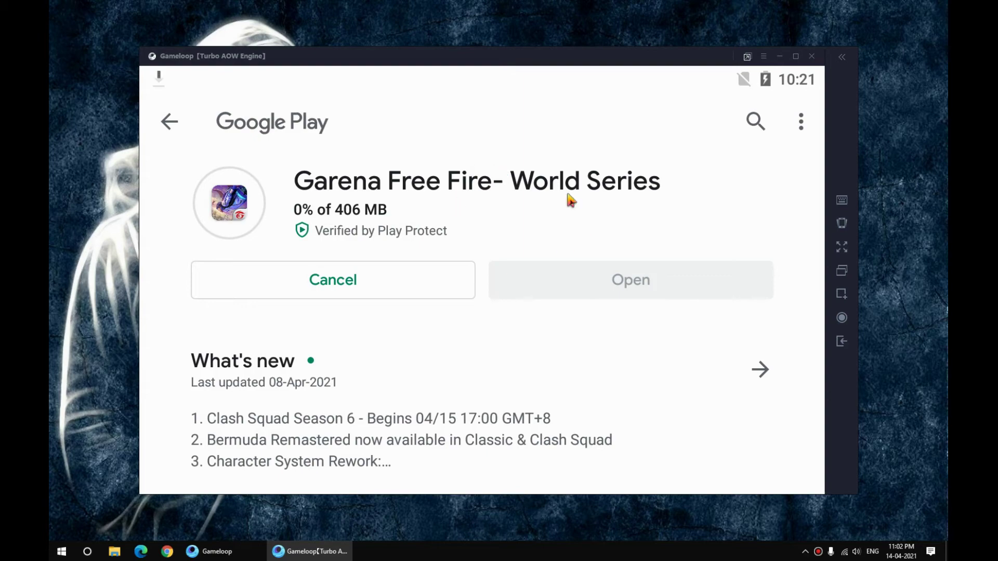
scroll(500, 393, "down", 5)
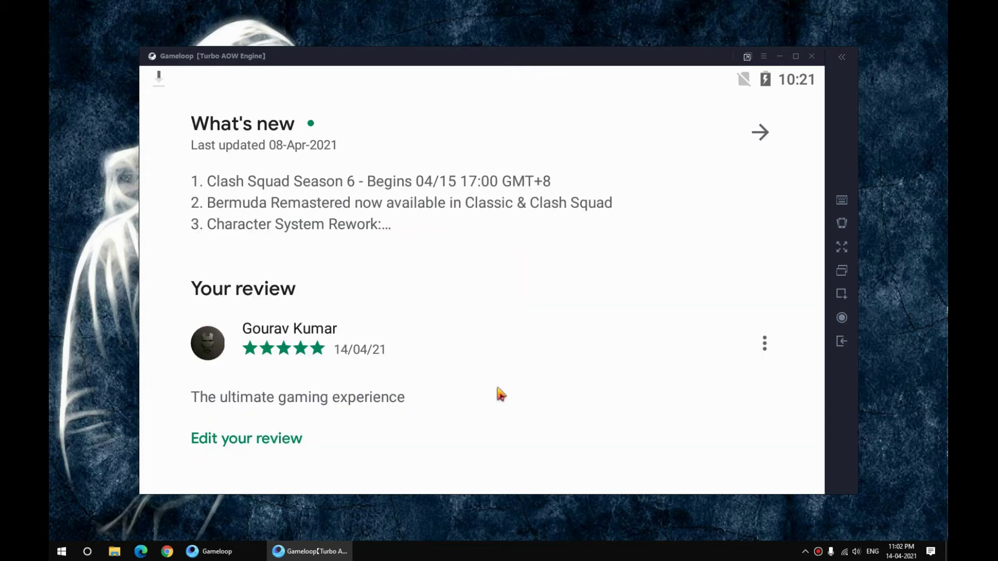
scroll(500, 393, "down", 15)
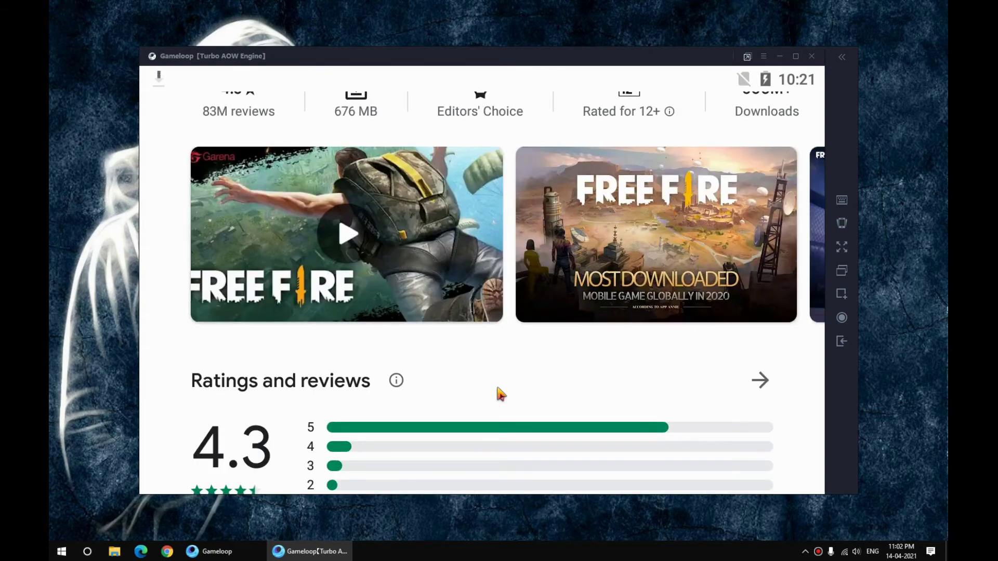
scroll(499, 393, "up", 5)
scroll(497, 388, "up", 4)
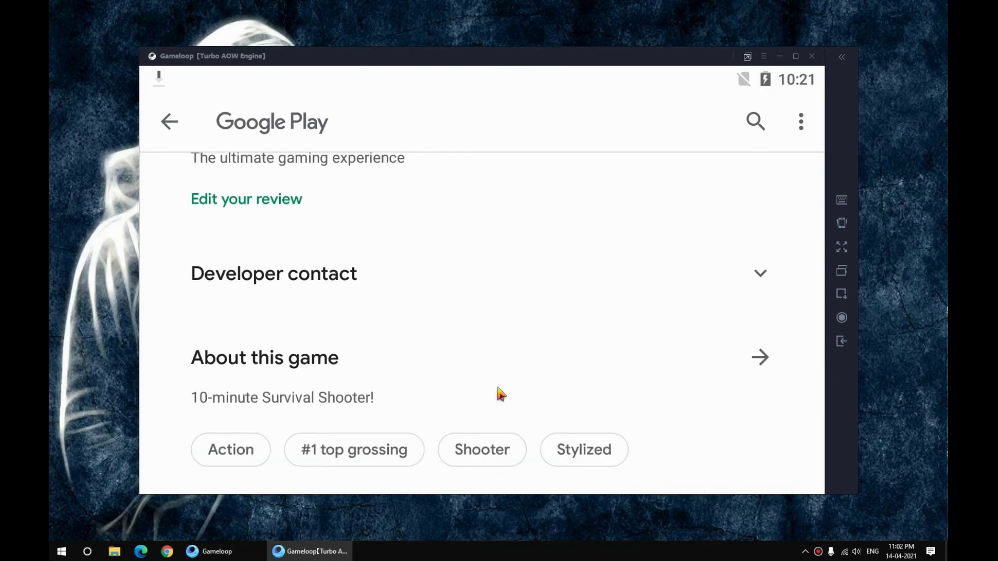
scroll(497, 388, "down", 1)
scroll(495, 375, "up", 10)
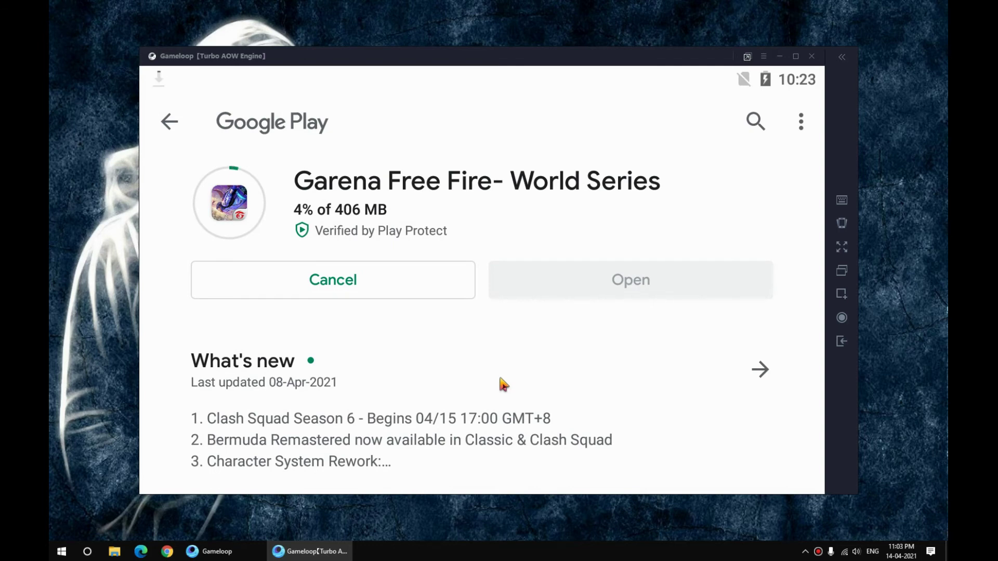
left_click(502, 147)
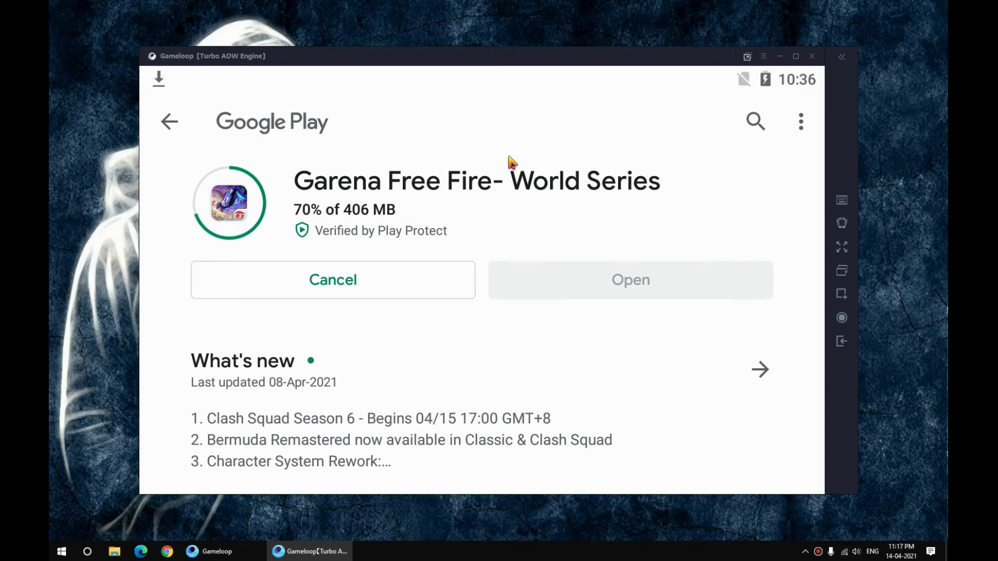
scroll(509, 157, "down", 6)
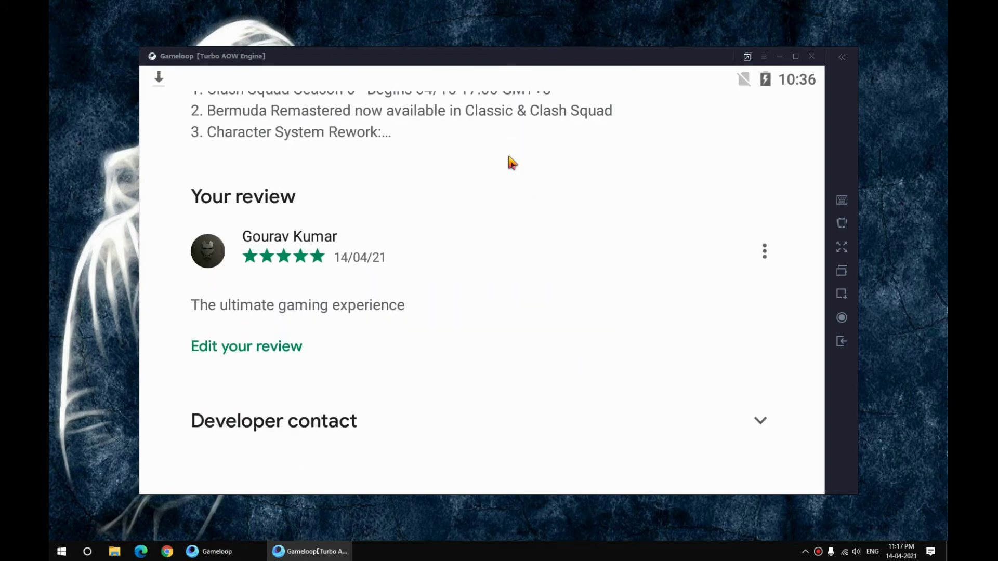
left_click_drag(507, 76, 502, 369)
left_click_drag(508, 408, 515, 145)
scroll(524, 261, "up", 6)
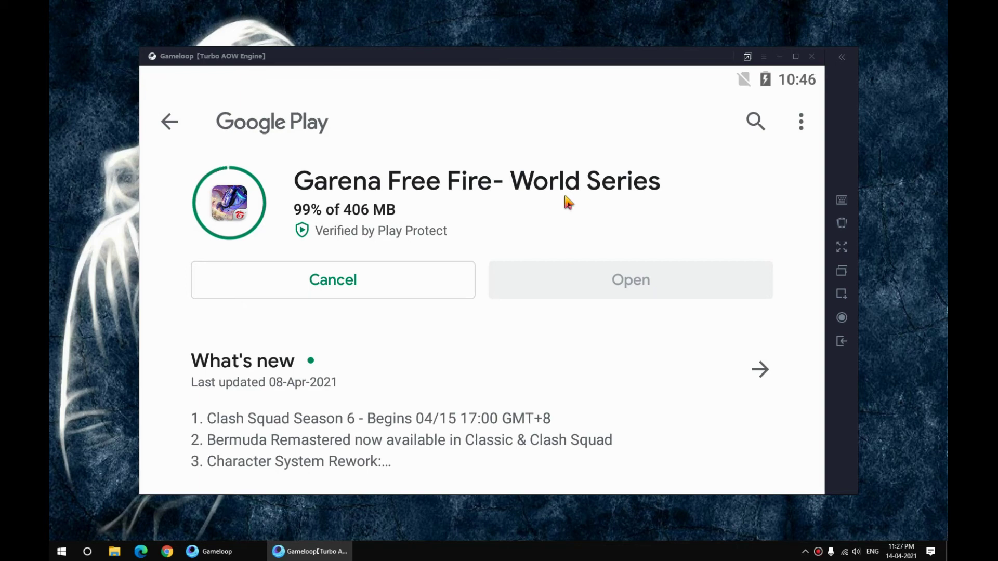
scroll(565, 196, "down", 10)
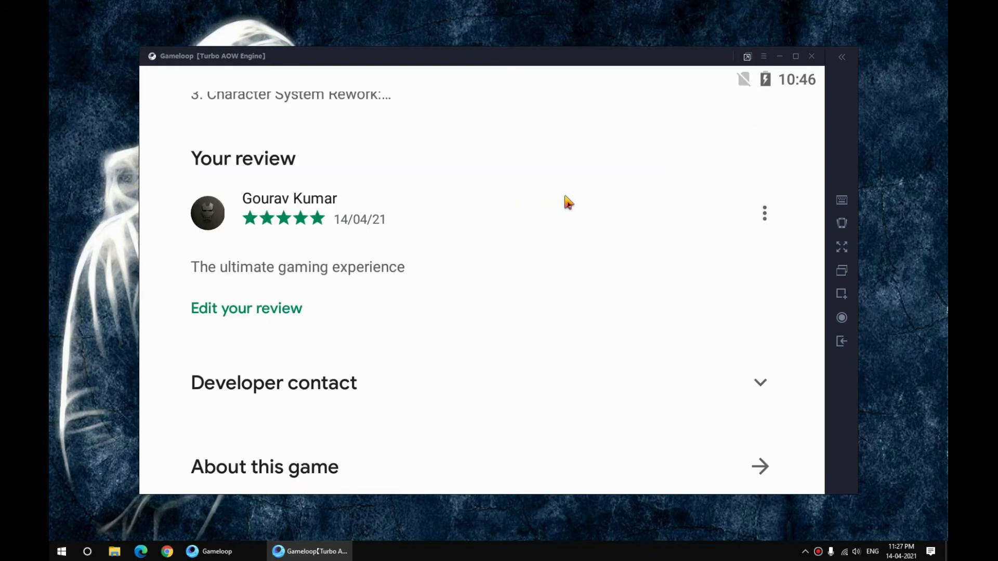
scroll(565, 197, "down", 3)
scroll(565, 197, "up", 3)
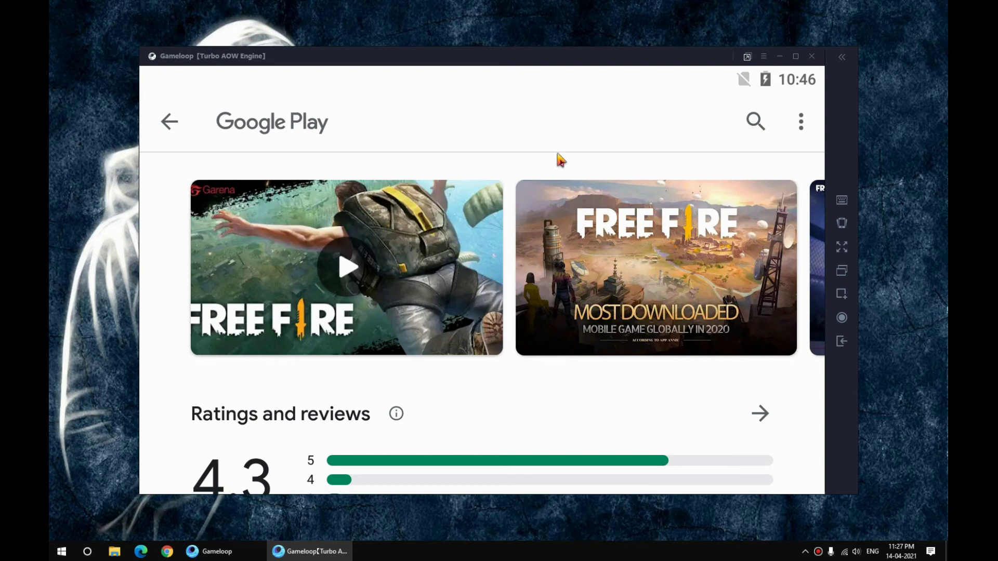
scroll(559, 169, "up", 2)
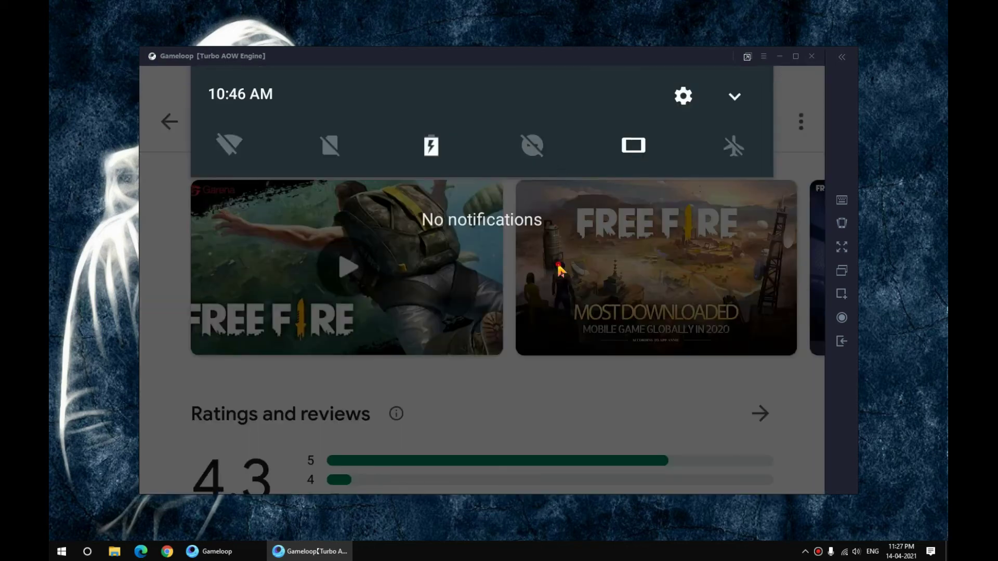
scroll(552, 136, "down", 2)
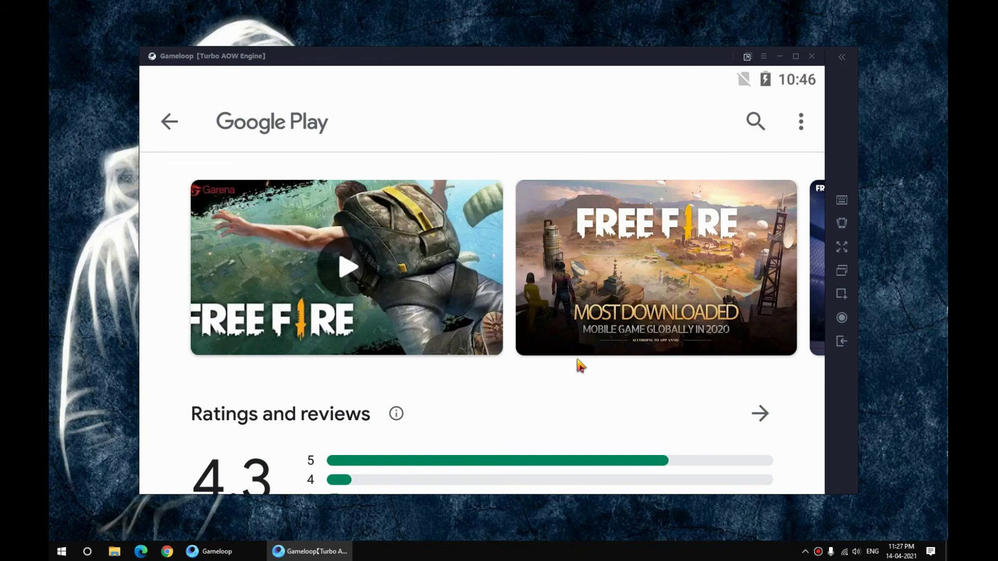
scroll(579, 359, "up", 5)
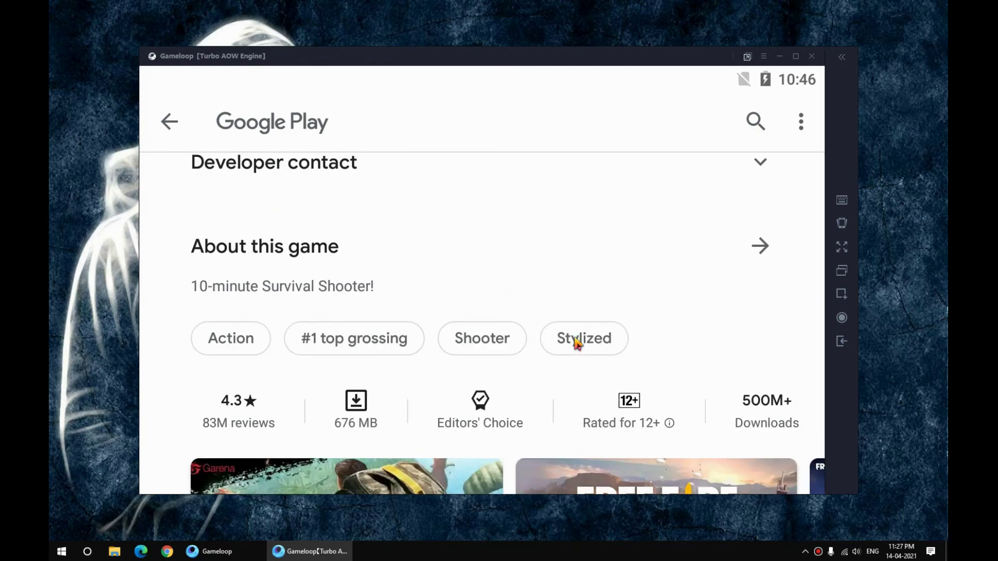
scroll(576, 341, "down", 3)
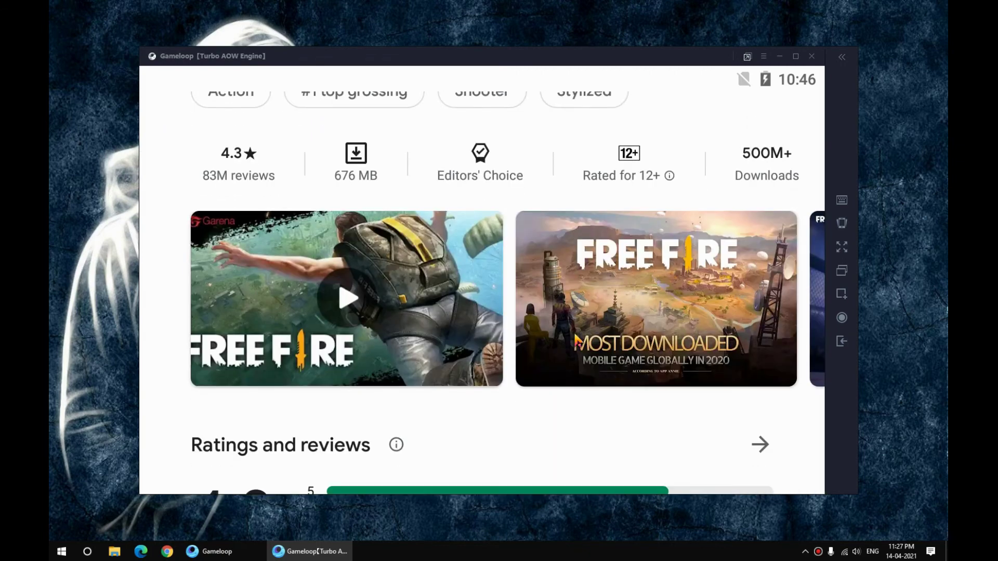
scroll(576, 339, "up", 2)
scroll(576, 339, "up", 5)
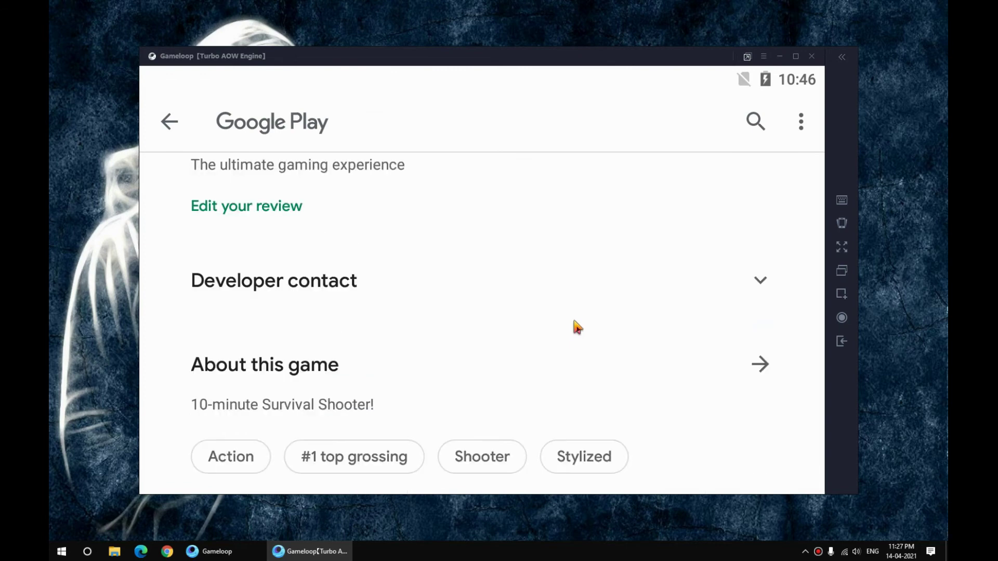
scroll(574, 321, "up", 4)
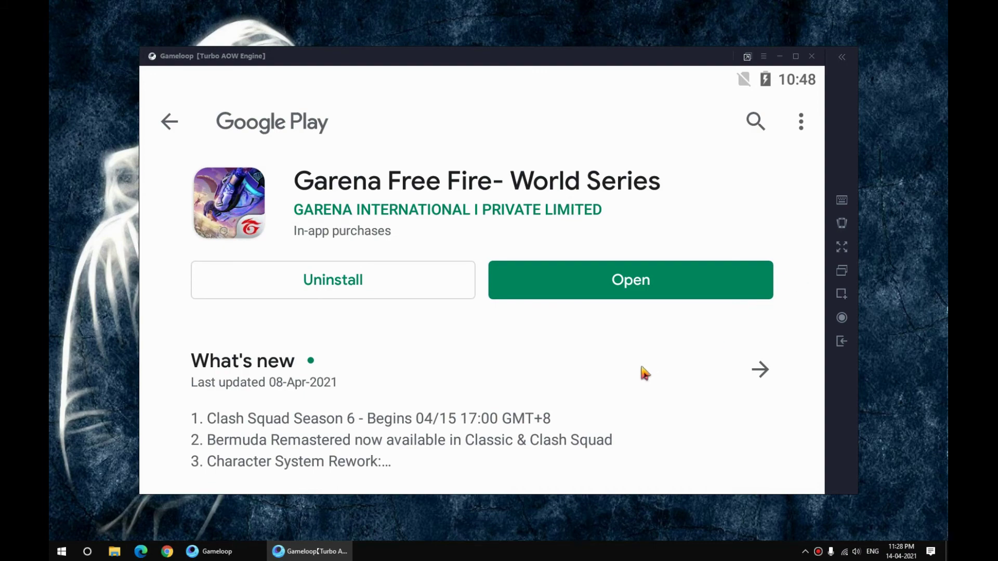
scroll(642, 367, "down", 10)
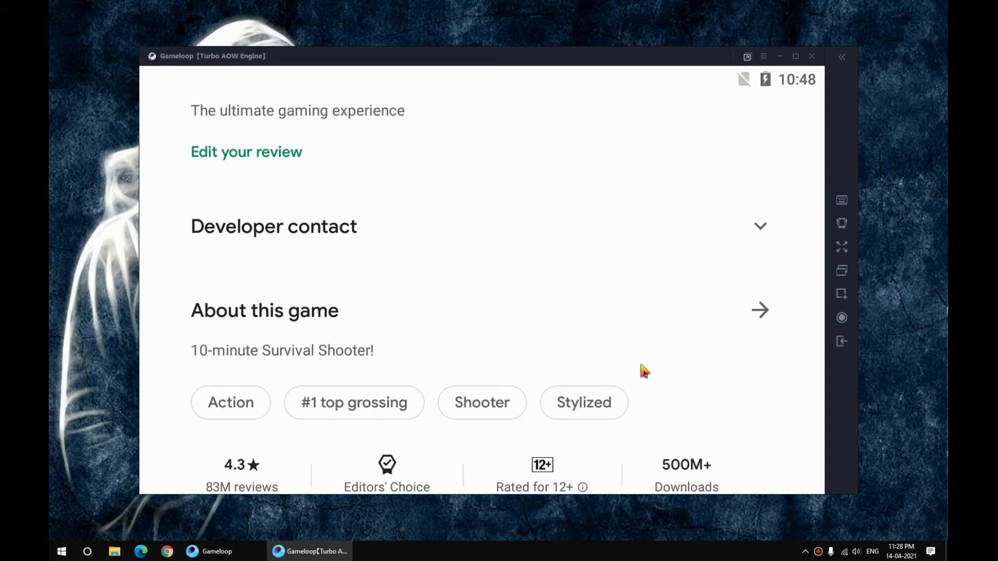
scroll(642, 367, "up", 10)
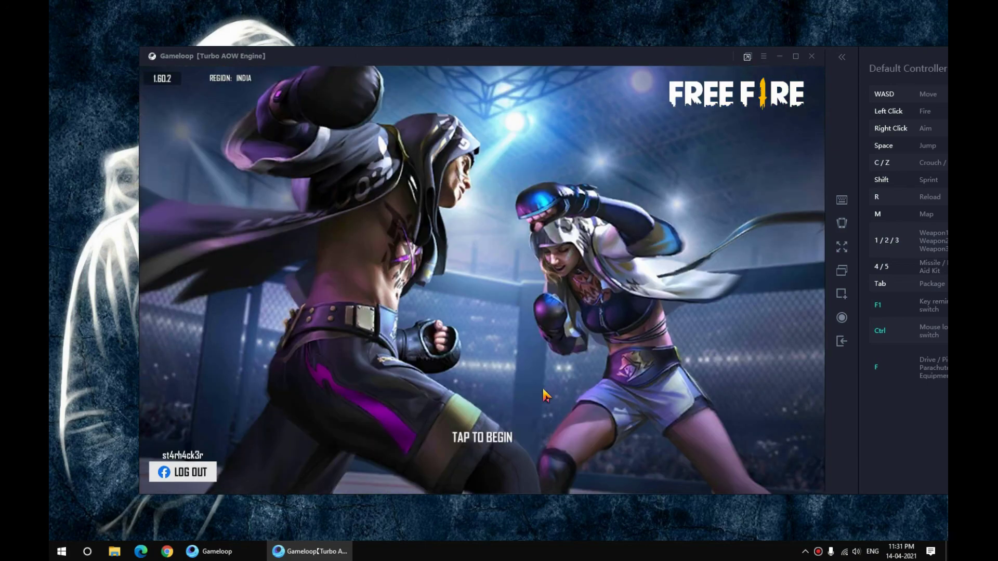
- Enter the Free Fire lobby from the title screen, then exit the game's emulator window and confirm the exit
left_click(543, 390)
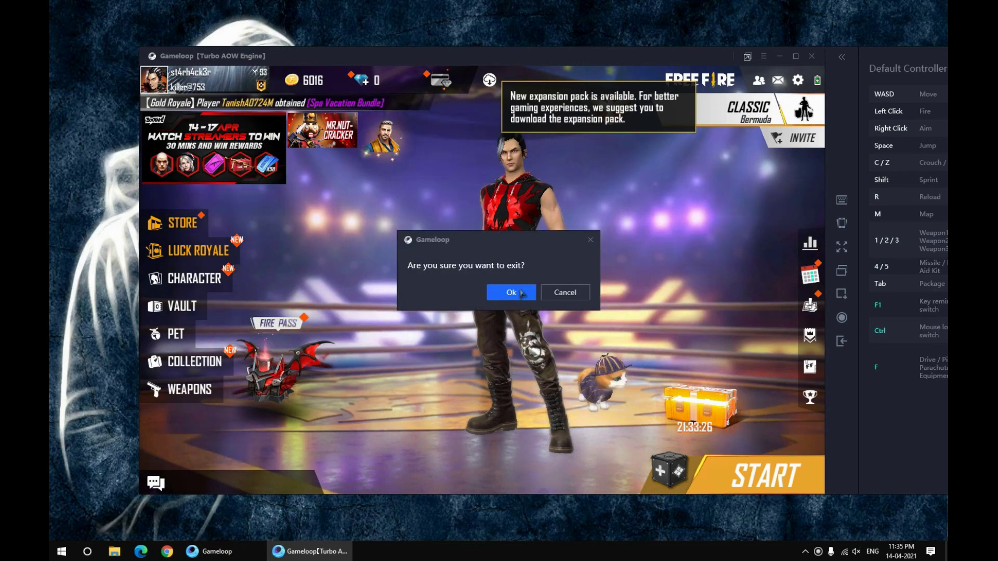
left_click(520, 291)
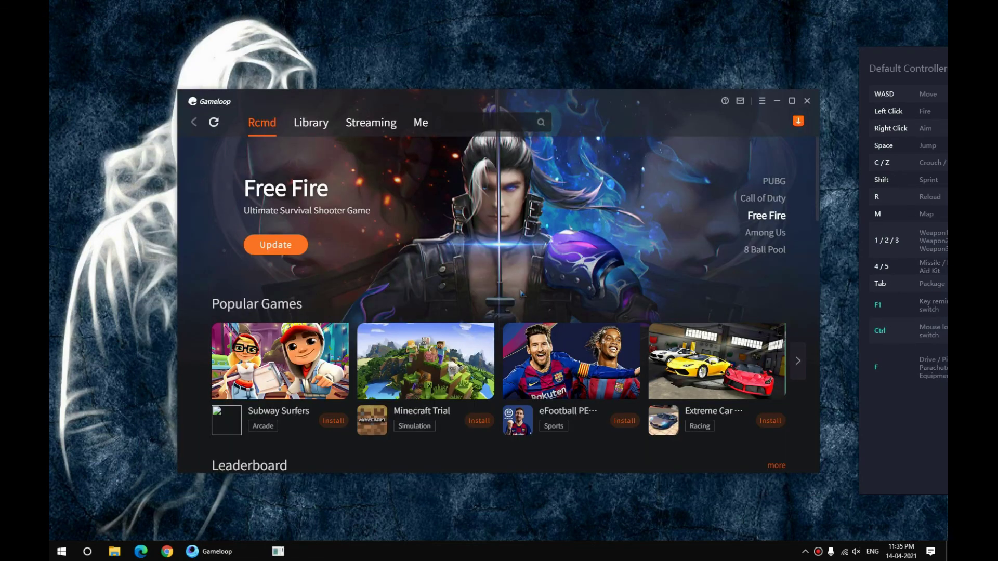